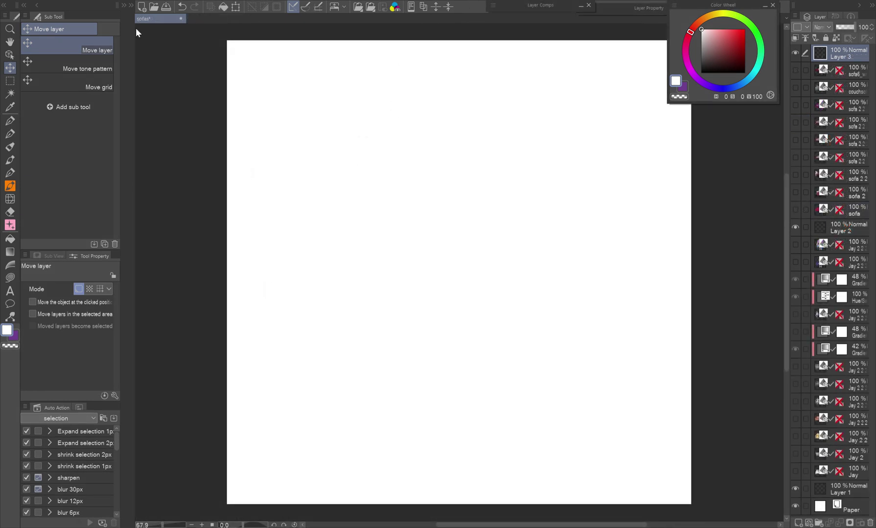
Drag Jay, Rou, Grandma, Cou, Rio, Rinna and Mio from the 3D Body type materials onto the page.
{"action": "left_click", "coordinate": [124, 6]}
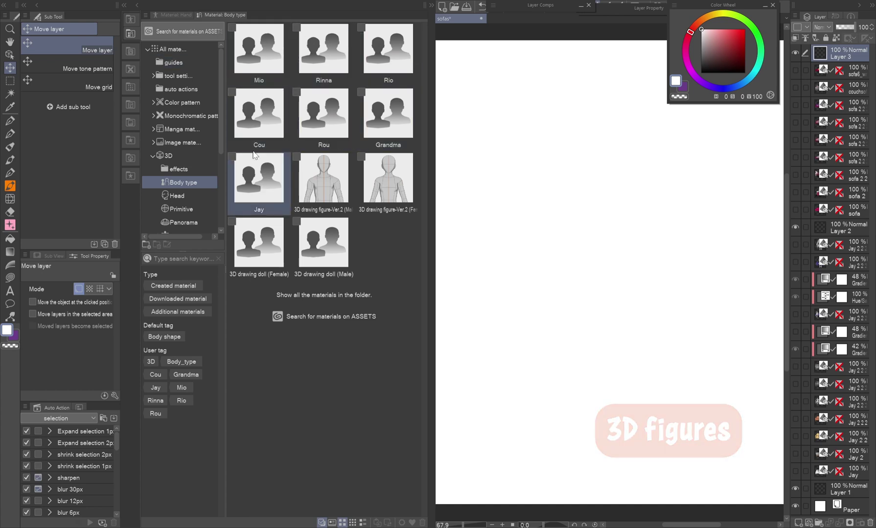
{"action": "left_click_drag", "start_coordinate": [260, 185], "coordinate": [534, 263]}
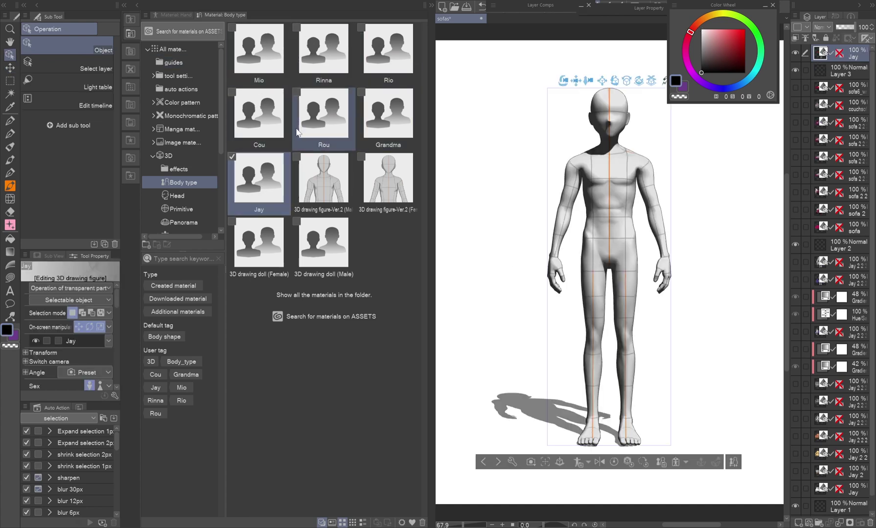
{"action": "left_click_drag", "start_coordinate": [327, 108], "coordinate": [536, 448]}
{"action": "left_click_drag", "start_coordinate": [388, 113], "coordinate": [475, 431]}
{"action": "left_click_drag", "start_coordinate": [270, 116], "coordinate": [668, 417]}
{"action": "left_click_drag", "start_coordinate": [381, 52], "coordinate": [719, 431]}
{"action": "left_click_drag", "start_coordinate": [323, 49], "coordinate": [762, 422]}
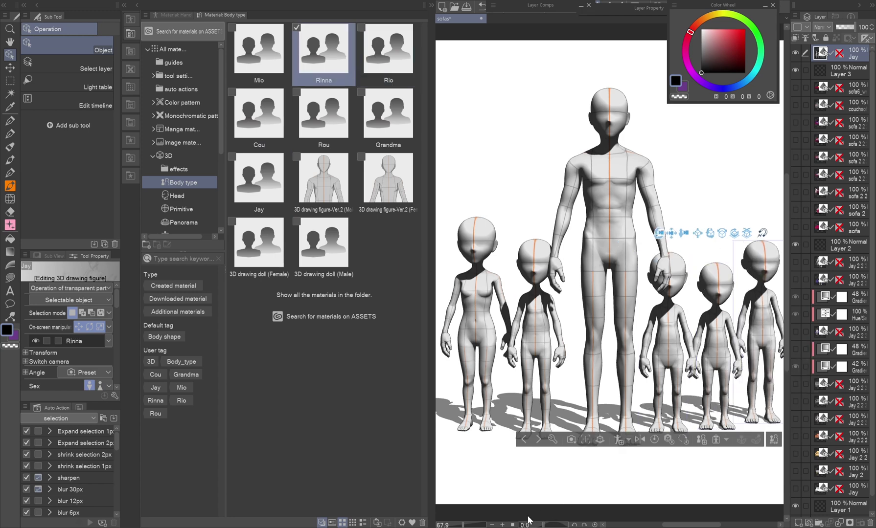
{"action": "left_click_drag", "start_coordinate": [658, 523], "coordinate": [570, 494]}
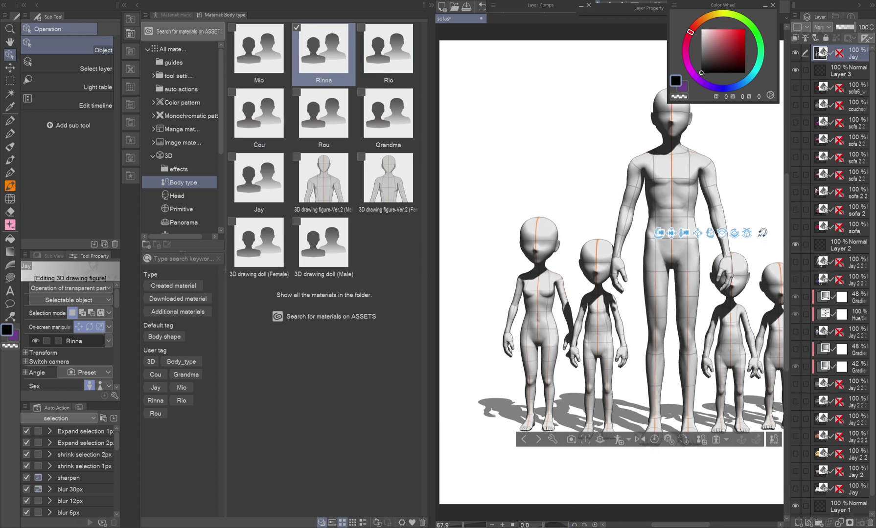
{"action": "left_click_drag", "start_coordinate": [244, 53], "coordinate": [485, 432]}
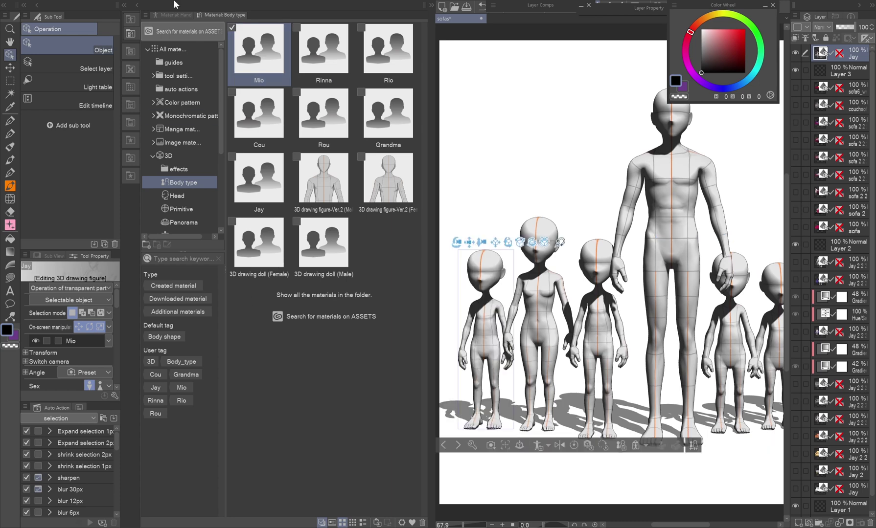
{"action": "left_click", "coordinate": [124, 6]}
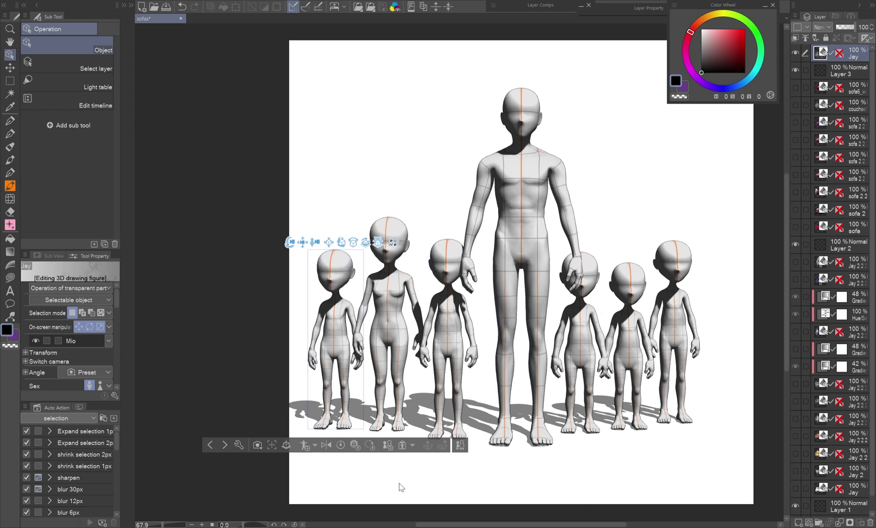
Make the third figure from the left much taller, with height no longer auto-adjusting head ratio.
{"action": "left_click_drag", "start_coordinate": [400, 485], "coordinate": [398, 473]}
{"action": "left_click", "coordinate": [446, 247]}
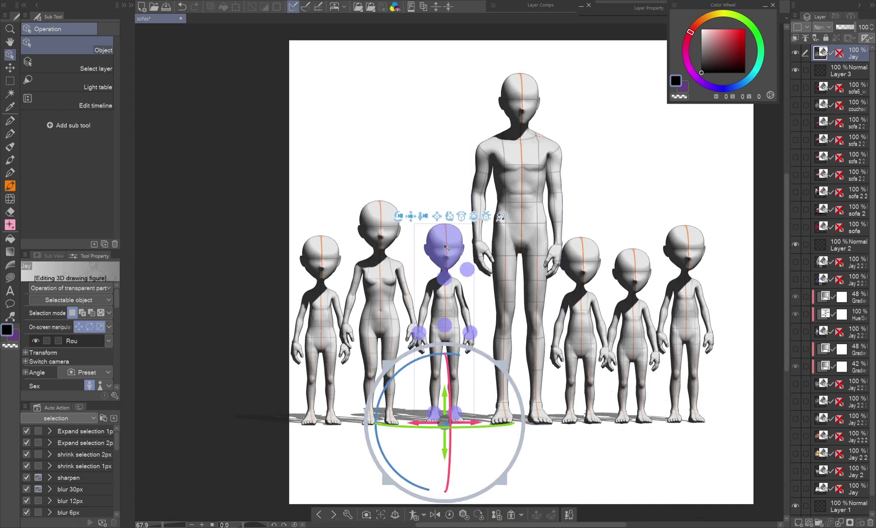
{"action": "left_click", "coordinate": [30, 363]}
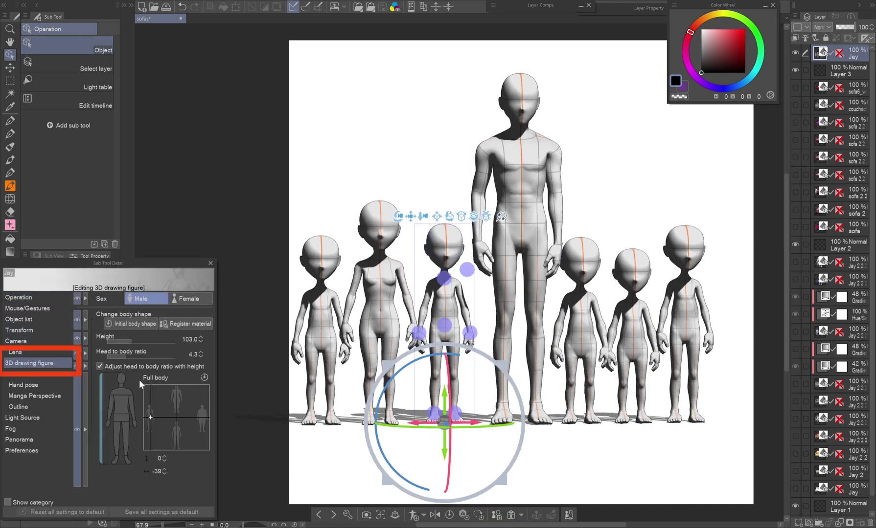
{"action": "left_click", "coordinate": [132, 355]}
{"action": "mouse_move", "coordinate": [131, 343]}
{"action": "left_mouse_down"}
{"action": "mouse_move", "coordinate": [151, 341]}
{"action": "mouse_move", "coordinate": [132, 341]}
{"action": "mouse_move", "coordinate": [141, 342]}
{"action": "left_mouse_up"}
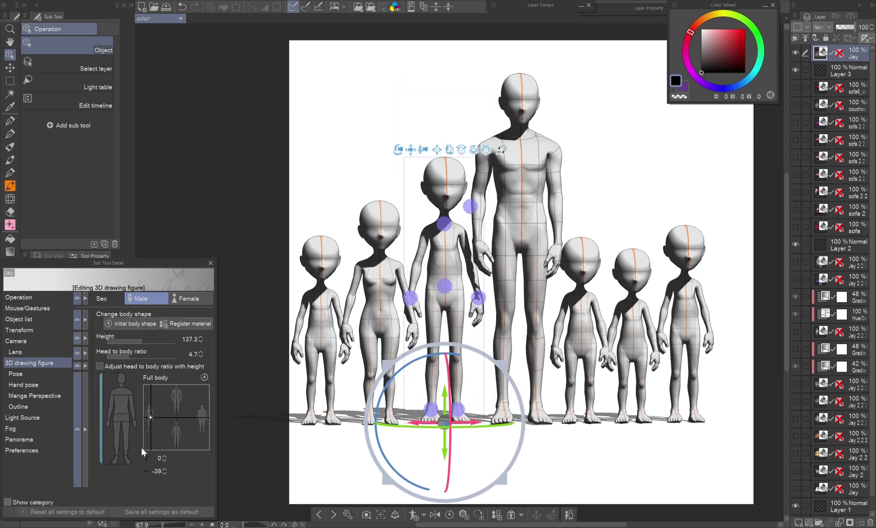
Enlarge that figure's head and lengthen its legs in the body proportion settings.
{"action": "left_click", "coordinate": [124, 378]}
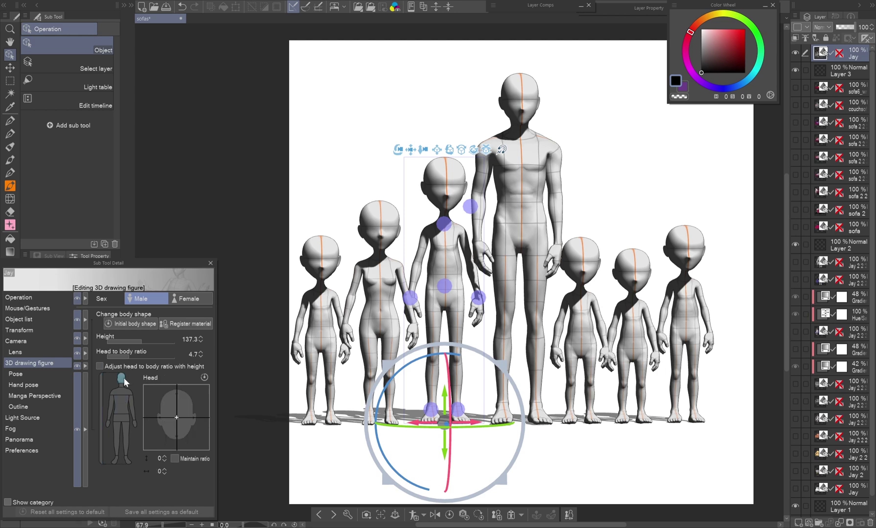
{"action": "left_click_drag", "start_coordinate": [177, 412], "coordinate": [182, 426]}
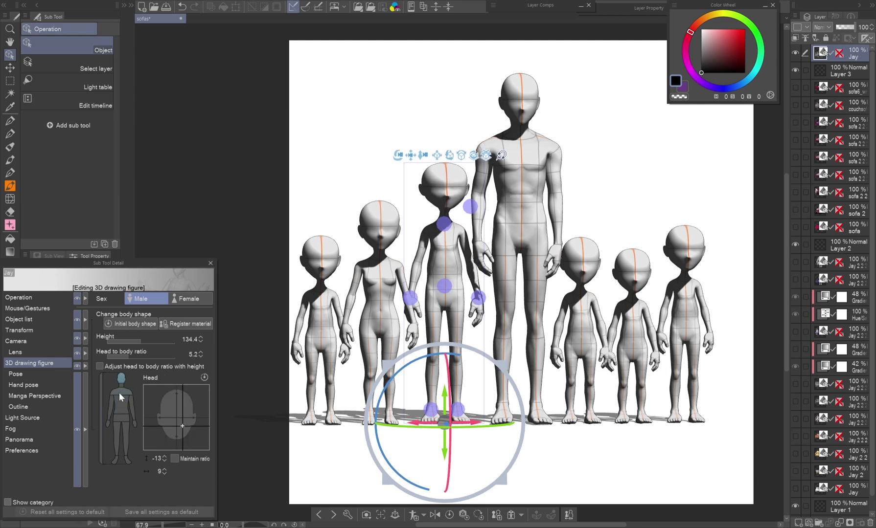
{"action": "left_click", "coordinate": [125, 441]}
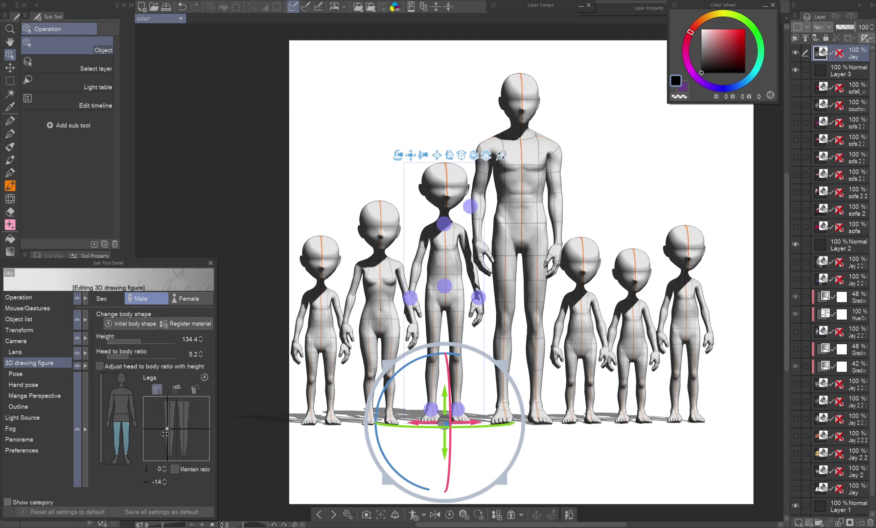
{"action": "left_click_drag", "start_coordinate": [165, 434], "coordinate": [169, 425]}
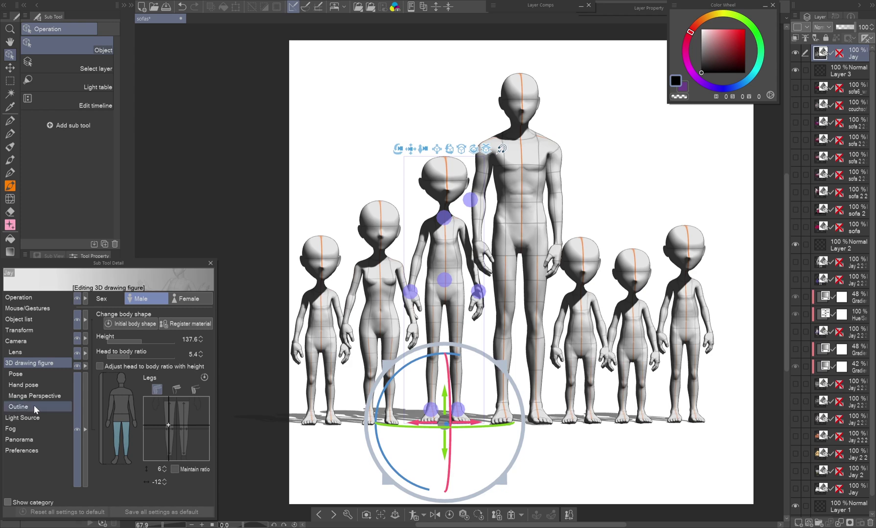
Swing the camera between overhead and frontal views, picking two of the small figures.
{"action": "left_click", "coordinate": [18, 297]}
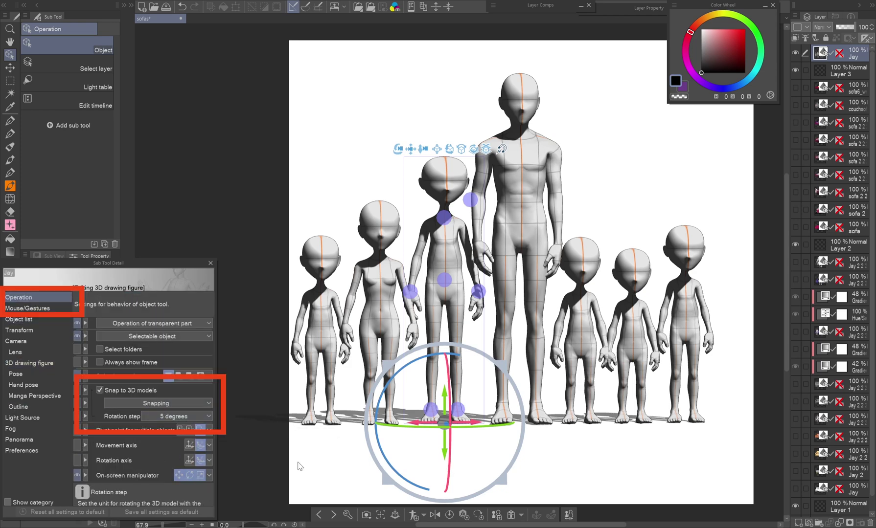
{"action": "left_click_drag", "start_coordinate": [329, 474], "coordinate": [254, 518]}
{"action": "left_click", "coordinate": [687, 338]}
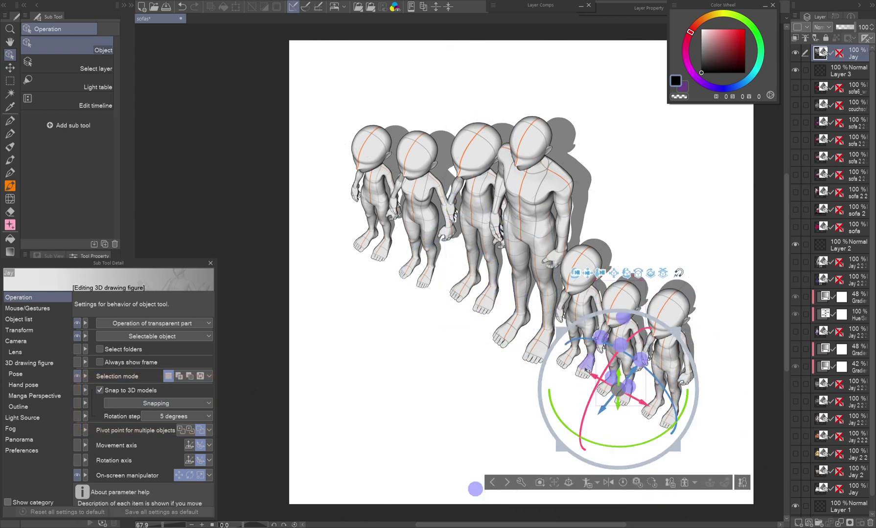
{"action": "left_click", "coordinate": [563, 382]}
{"action": "left_click_drag", "start_coordinate": [563, 382], "coordinate": [352, 283]}
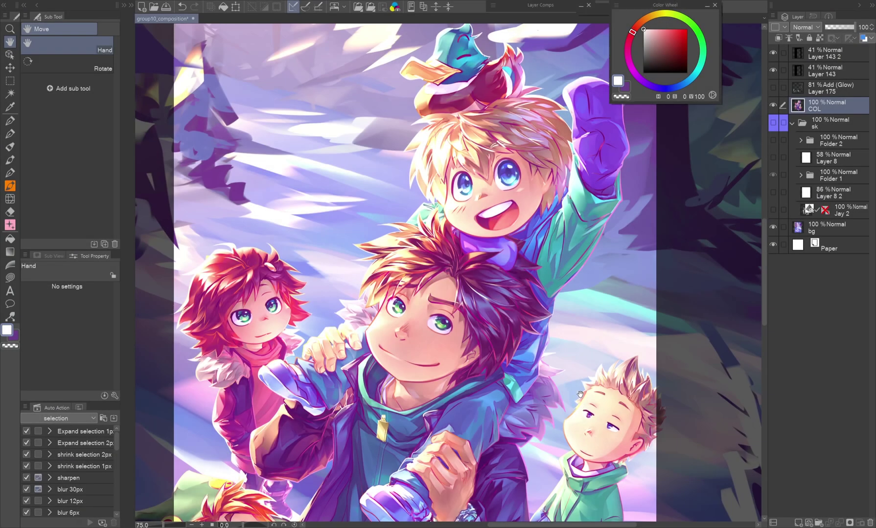
Hide the COL colour layers and the sketch, leaving only the Jay 2 posed 3D figures visible.
{"action": "scroll", "coordinate": [579, 394], "scroll_direction": "down", "scroll_amount": 5}
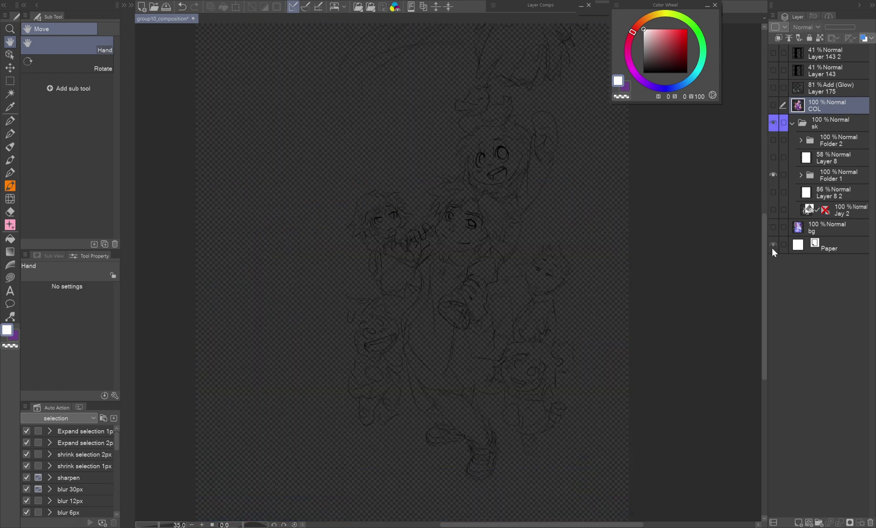
{"action": "left_click", "coordinate": [772, 122], "text": "alt"}
{"action": "mouse_move", "coordinate": [639, 283]}
{"action": "left_mouse_down"}
{"action": "mouse_move", "coordinate": [633, 323]}
{"action": "mouse_move", "coordinate": [623, 275]}
{"action": "left_mouse_up"}
{"action": "scroll", "coordinate": [628, 244], "scroll_direction": "up", "scroll_amount": 2}
{"action": "left_click_drag", "start_coordinate": [632, 209], "coordinate": [568, 240]}
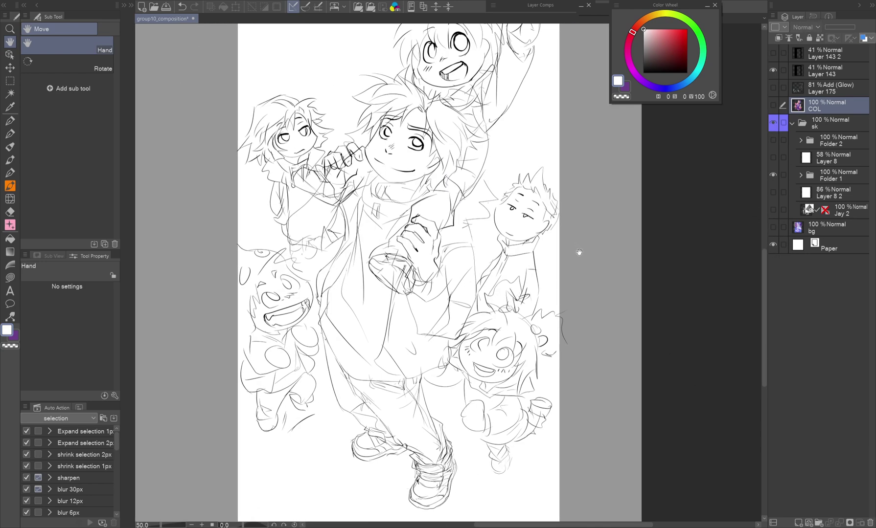
{"action": "scroll", "coordinate": [579, 251], "scroll_direction": "down", "scroll_amount": 2}
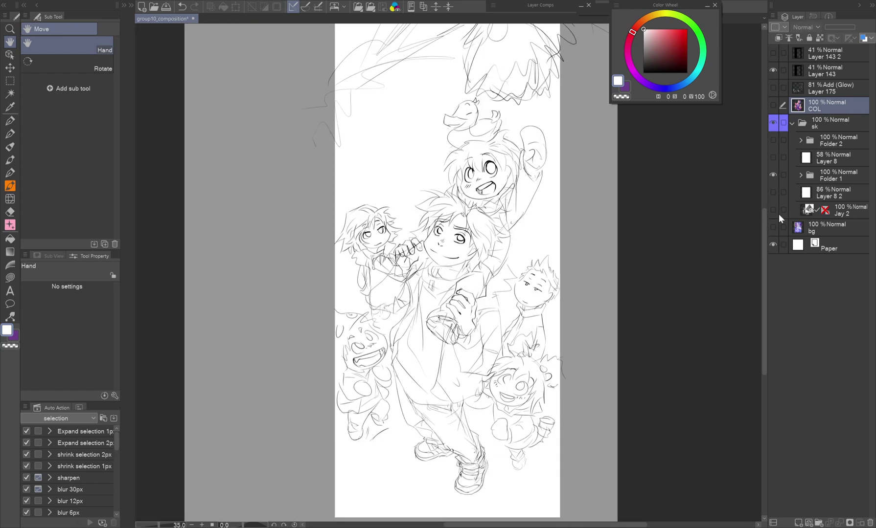
{"action": "left_click", "coordinate": [774, 210]}
{"action": "left_click", "coordinate": [772, 175]}
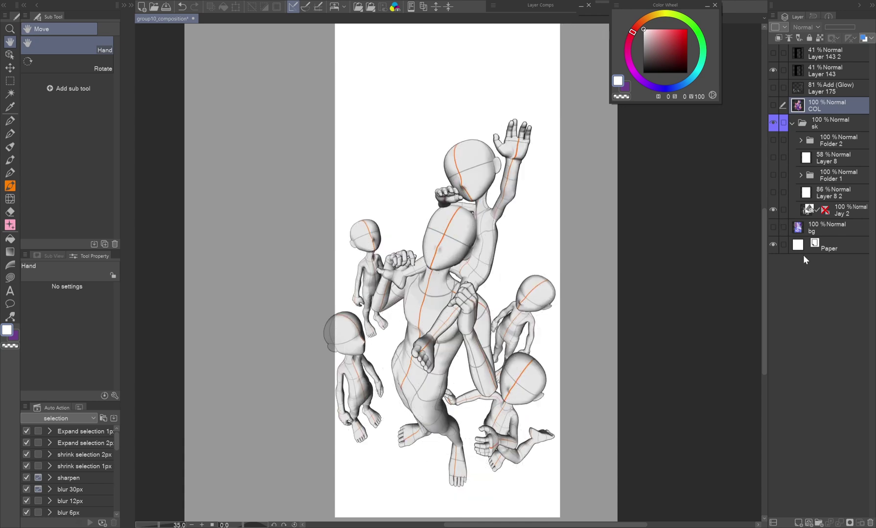
Bring the sketch back, select the Jay 2 figures layer and give it a layer colour.
{"action": "left_click", "coordinate": [774, 175]}
{"action": "left_click", "coordinate": [832, 212]}
{"action": "left_click", "coordinate": [849, 38]}
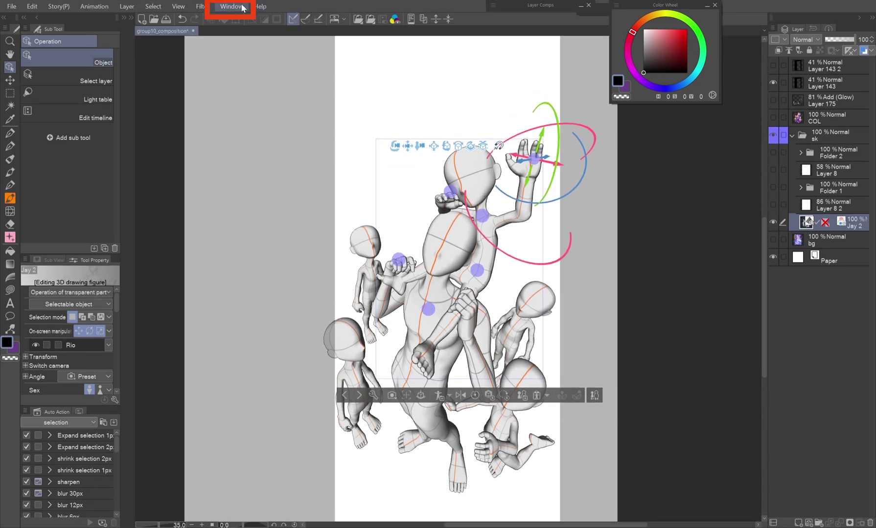
Show the All sides view with four panes, including a back view.
{"action": "left_click", "coordinate": [231, 6]}
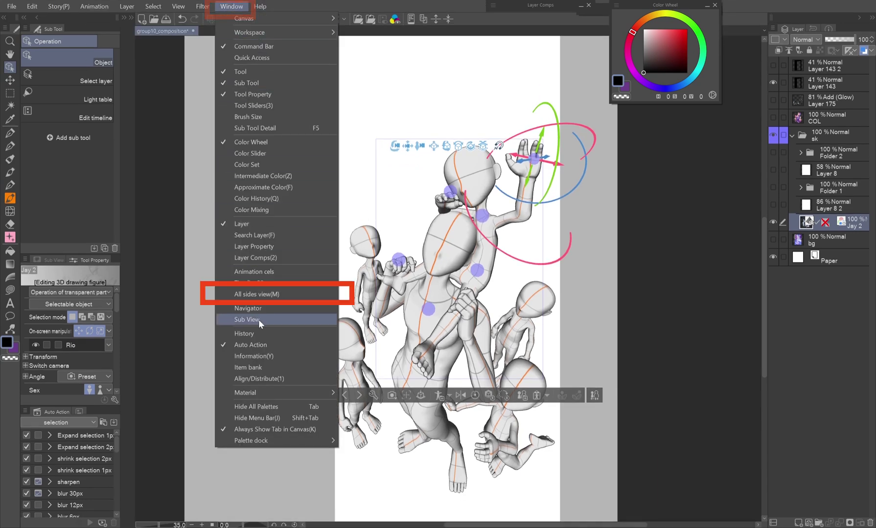
{"action": "left_click", "coordinate": [276, 293]}
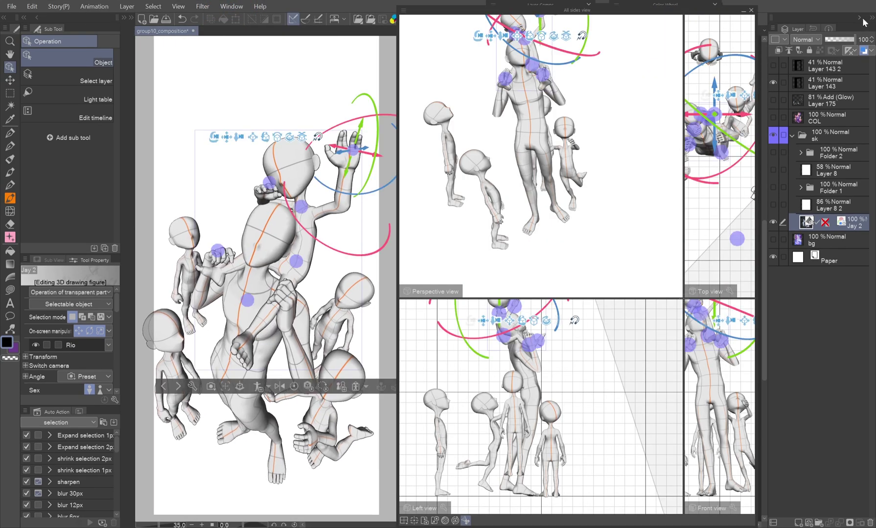
{"action": "left_click", "coordinate": [861, 18]}
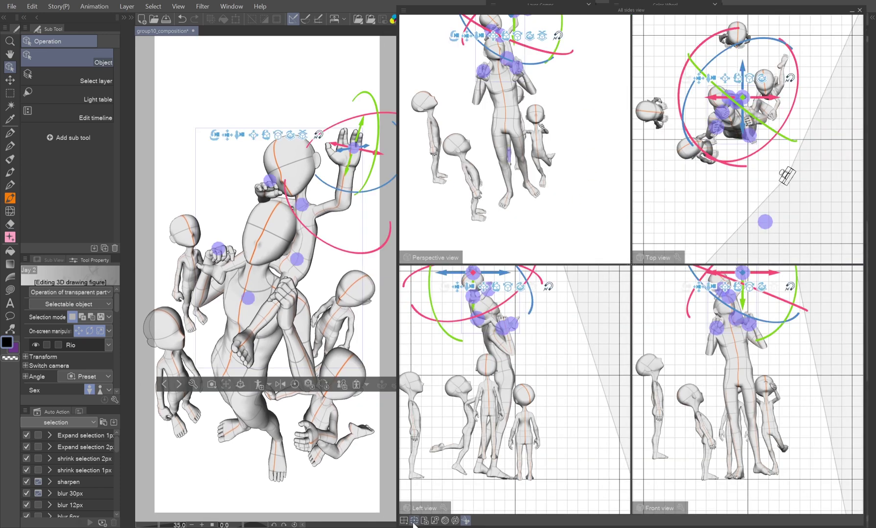
{"action": "left_click", "coordinate": [404, 520]}
{"action": "left_click", "coordinate": [465, 458]}
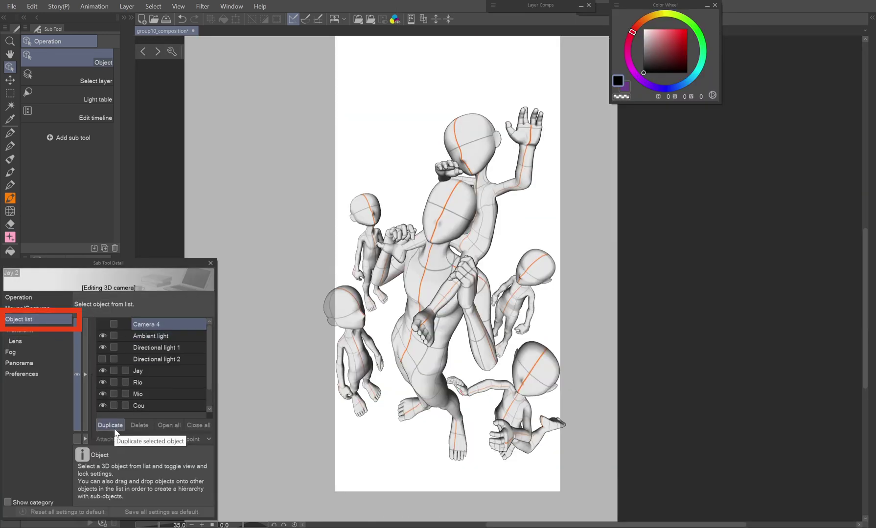
Duplicate the camera as Camera 4, lock it, and make Camera 4 the active camera.
{"action": "left_click", "coordinate": [110, 426]}
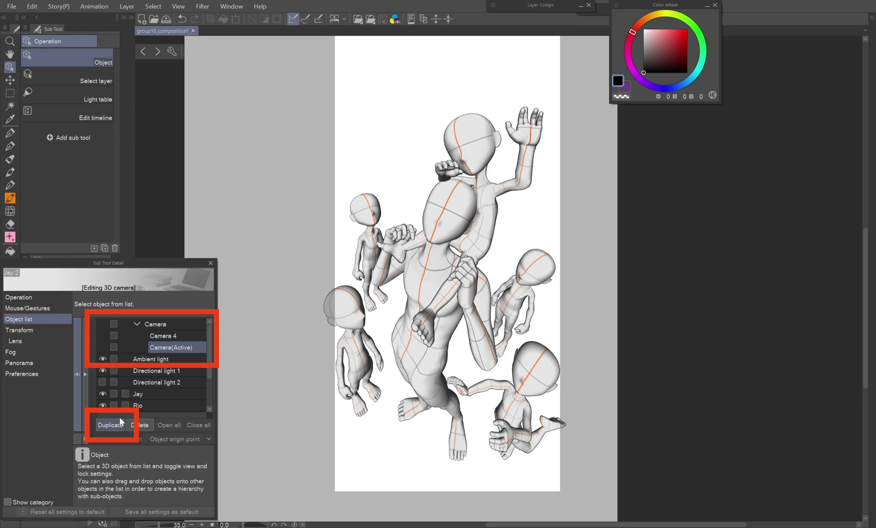
{"action": "left_click", "coordinate": [115, 335]}
{"action": "mouse_move", "coordinate": [374, 390]}
{"action": "left_mouse_down"}
{"action": "mouse_move", "coordinate": [406, 403]}
{"action": "mouse_move", "coordinate": [231, 431]}
{"action": "left_mouse_up"}
{"action": "left_click", "coordinate": [167, 394]}
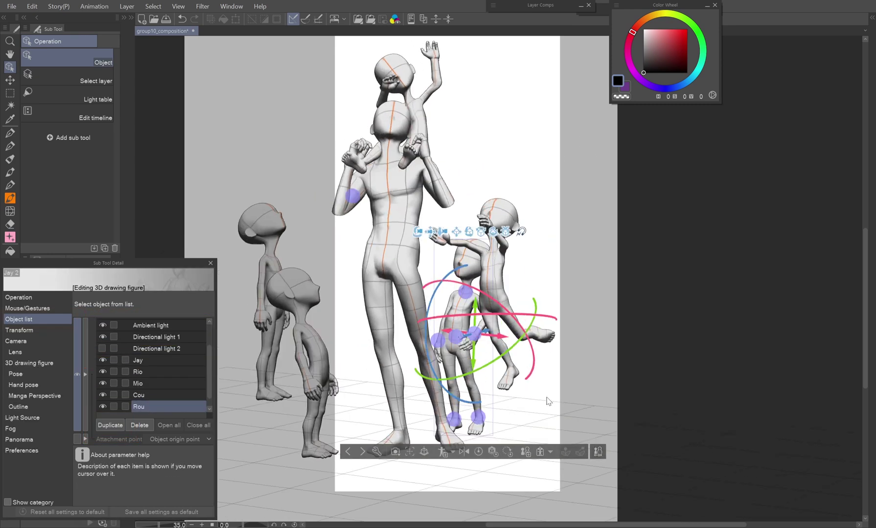
{"action": "scroll", "coordinate": [203, 320], "scroll_direction": "up", "scroll_amount": 3}
{"action": "left_click", "coordinate": [179, 336]}
{"action": "double_click", "coordinate": [179, 336]}
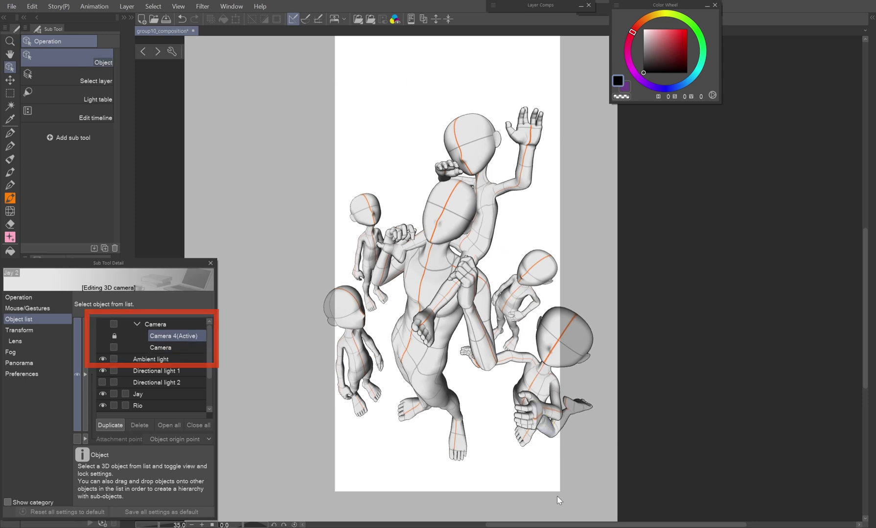
{"action": "left_click", "coordinate": [211, 264]}
Toggle Layer 8 2 and the Folder 1 sketch, then reveal the Folder 2 clean line art.
{"action": "left_click", "coordinate": [871, 24]}
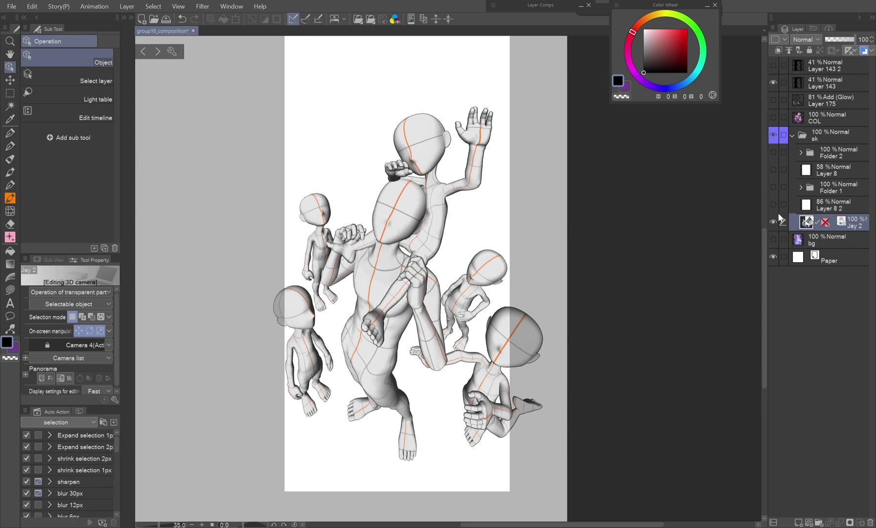
{"action": "left_click", "coordinate": [772, 204]}
{"action": "left_click", "coordinate": [834, 181]}
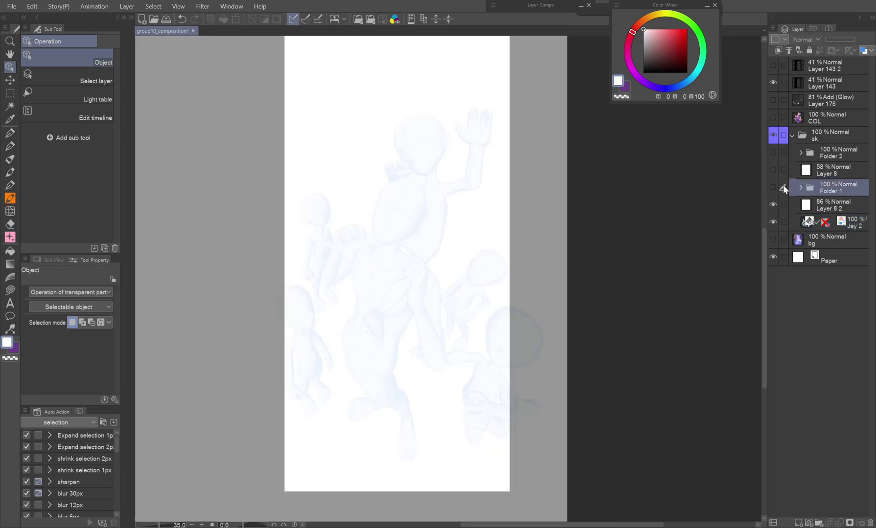
{"action": "left_click", "coordinate": [772, 187]}
{"action": "left_click", "coordinate": [773, 204]}
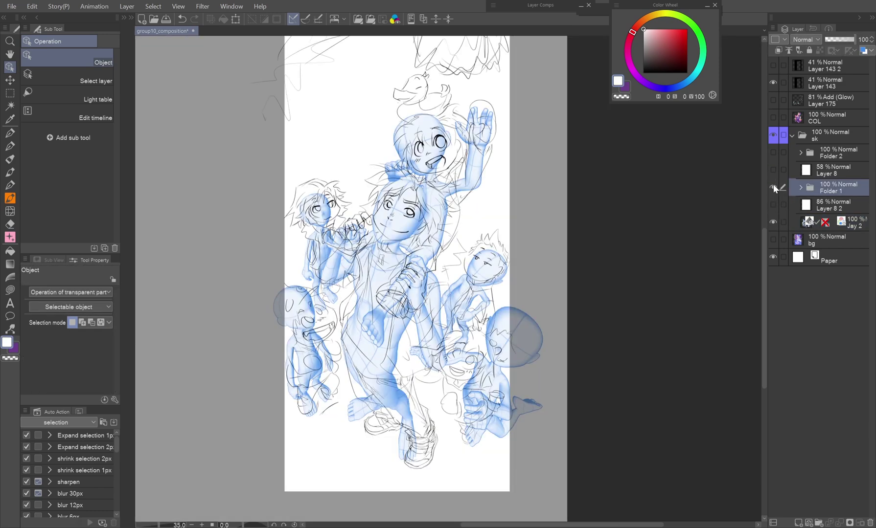
{"action": "left_click", "coordinate": [772, 187]}
{"action": "left_click", "coordinate": [772, 153]}
Hide Folder 2, compare with Jay 2 figures, ending with Folder 1 shown and Jay 2 hidden.
{"action": "left_click", "coordinate": [772, 223]}
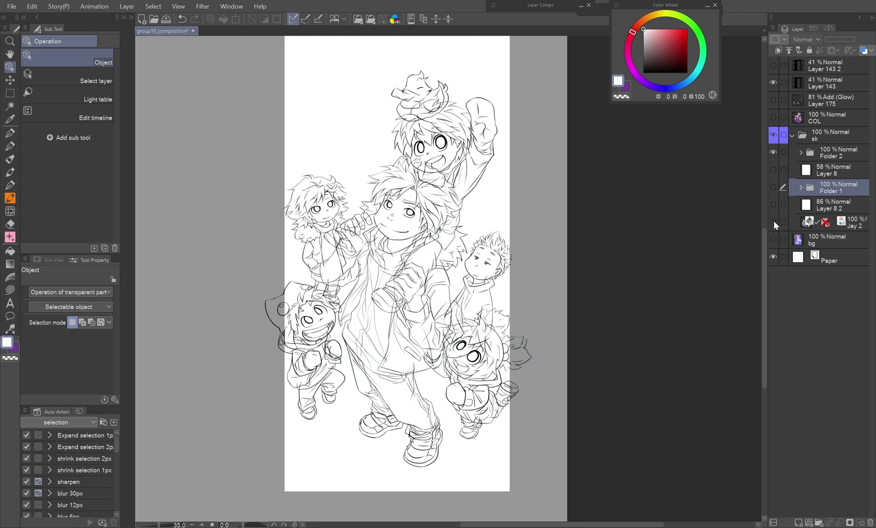
{"action": "left_click", "coordinate": [772, 222]}
{"action": "left_click", "coordinate": [773, 188]}
{"action": "left_click", "coordinate": [772, 152]}
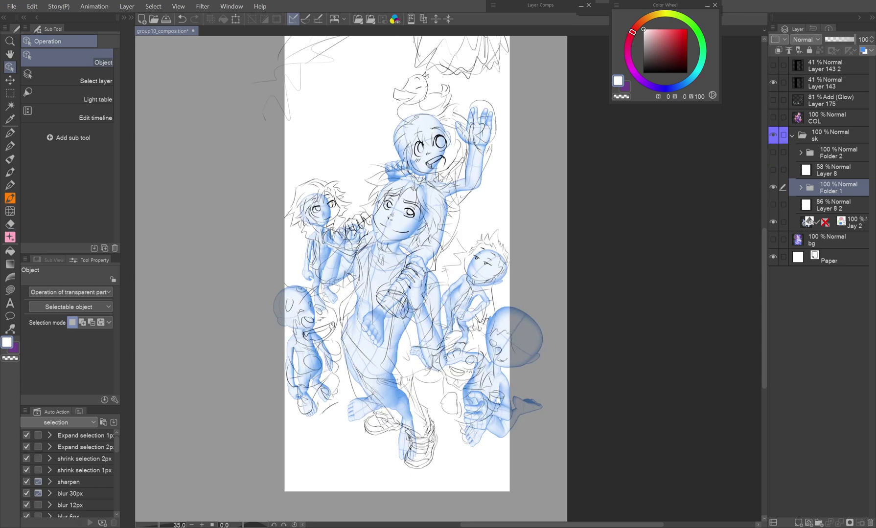
{"action": "left_click", "coordinate": [774, 227]}
{"action": "left_click", "coordinate": [775, 228]}
{"action": "left_click", "coordinate": [775, 228]}
{"action": "left_click", "coordinate": [775, 229]}
{"action": "left_click", "coordinate": [773, 187]}
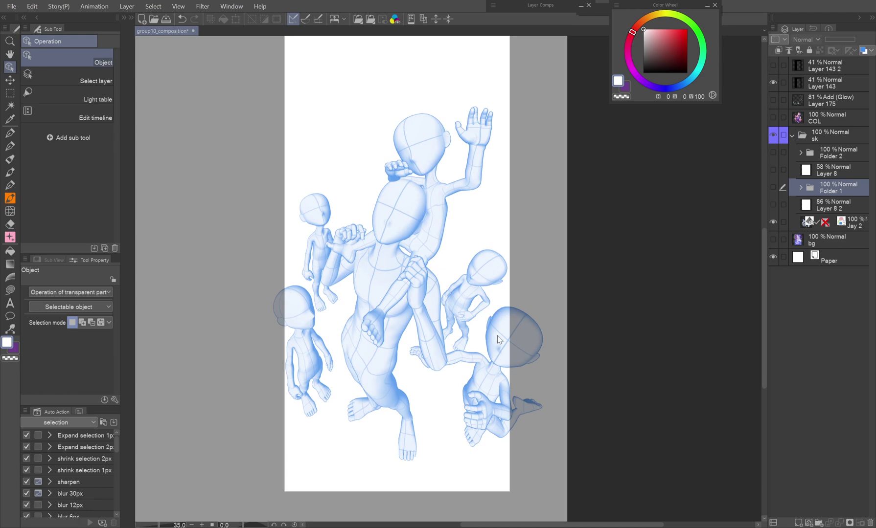
{"action": "left_click", "coordinate": [773, 187]}
{"action": "left_click", "coordinate": [775, 225]}
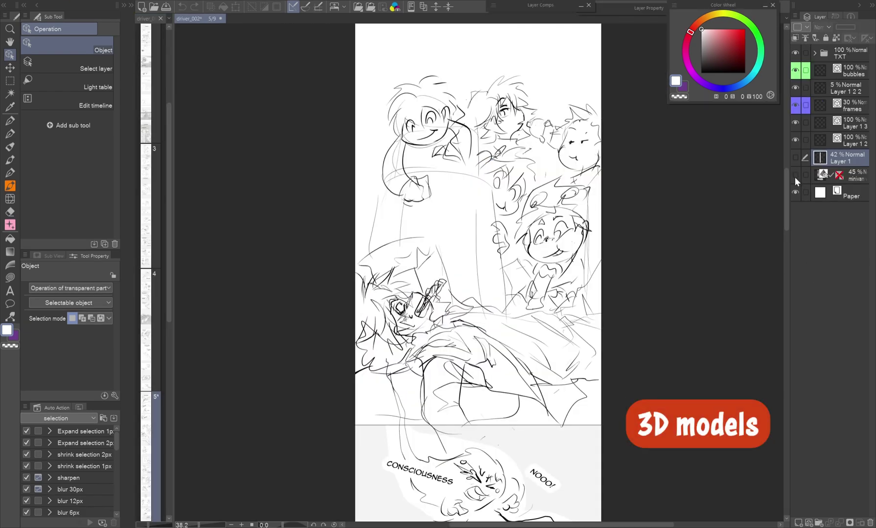
Turn on and select the minivan 3D layer and show its All sides view.
{"action": "left_click", "coordinate": [794, 175]}
{"action": "left_click", "coordinate": [810, 176]}
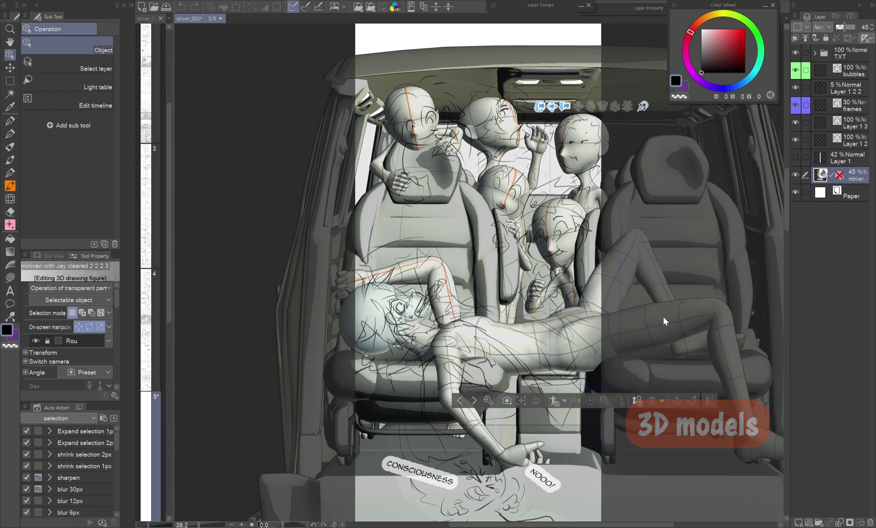
{"action": "key", "text": "shift+Tab"}
{"action": "left_click", "coordinate": [231, 18]}
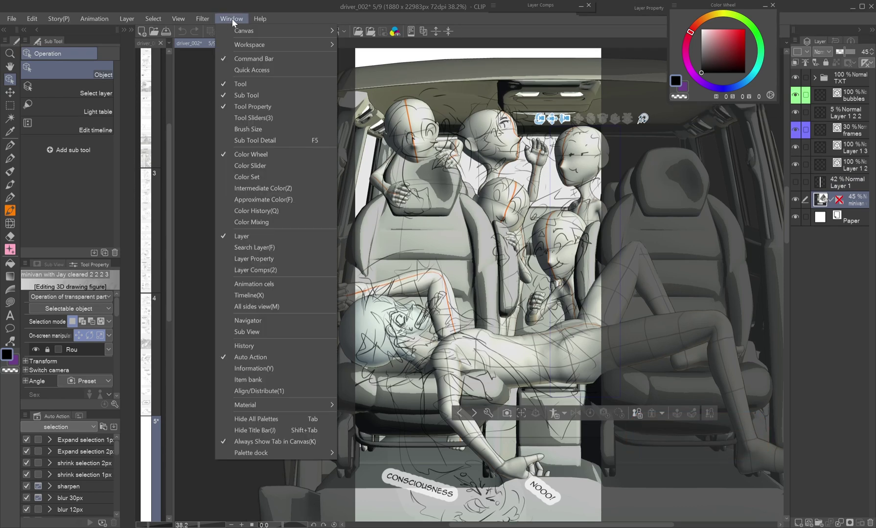
{"action": "left_click", "coordinate": [281, 307]}
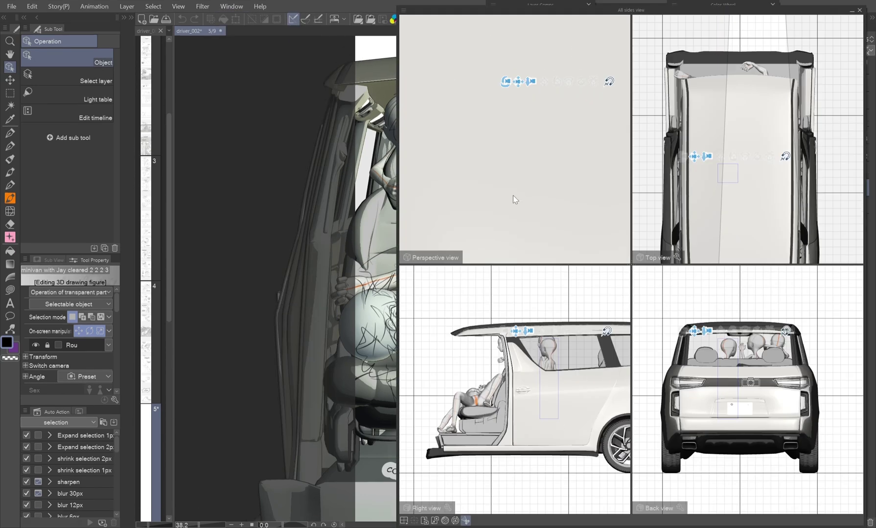
Select Minivan2 in the Object list and hide its Roof part to expose the interior.
{"action": "left_click", "coordinate": [115, 399]}
{"action": "left_click", "coordinate": [18, 319]}
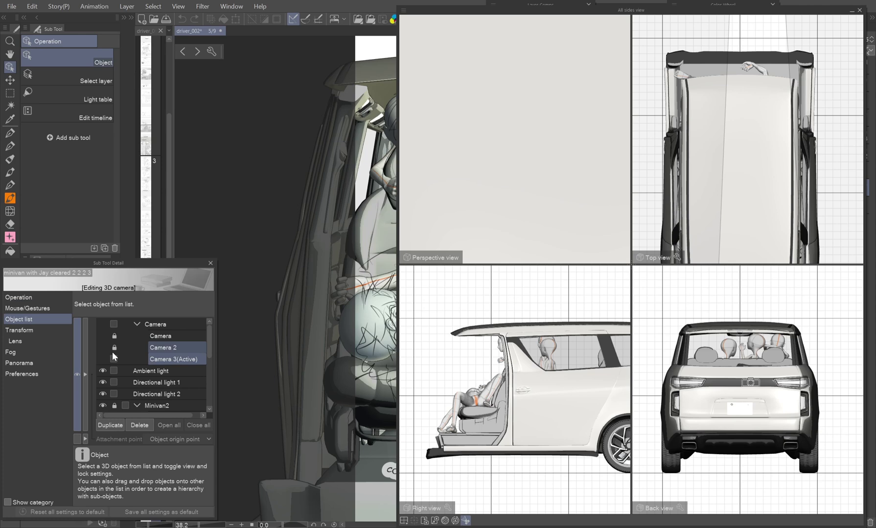
{"action": "left_click", "coordinate": [123, 407]}
{"action": "scroll", "coordinate": [123, 407], "scroll_direction": "down", "scroll_amount": 3}
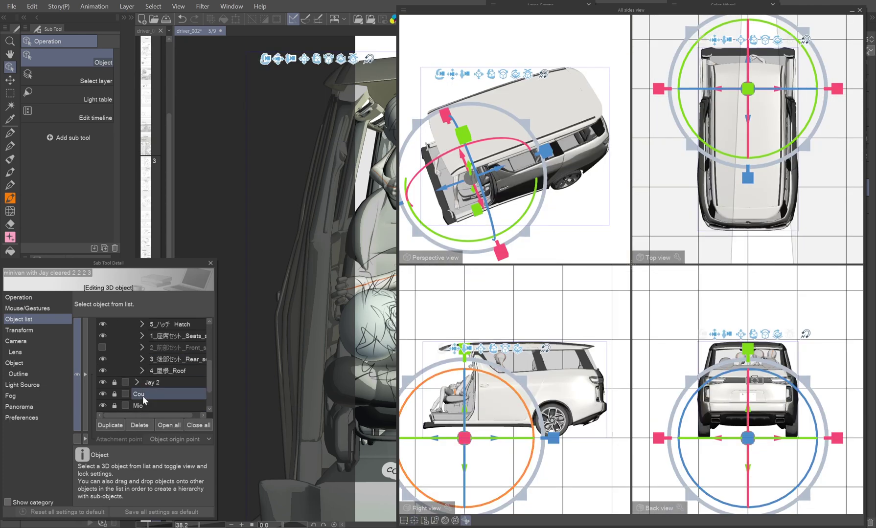
{"action": "left_click", "coordinate": [102, 370]}
{"action": "left_click_drag", "start_coordinate": [578, 221], "coordinate": [677, 145]}
{"action": "scroll", "coordinate": [599, 254], "scroll_direction": "up", "scroll_amount": 5}
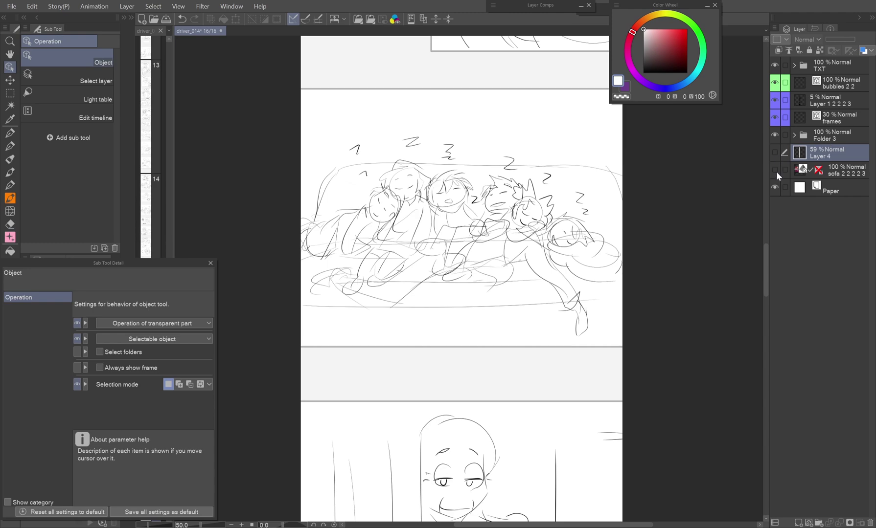
Turn on the sofa 3D layer, keep Camera 2 current, and orbit around the scene.
{"action": "left_click", "coordinate": [775, 172]}
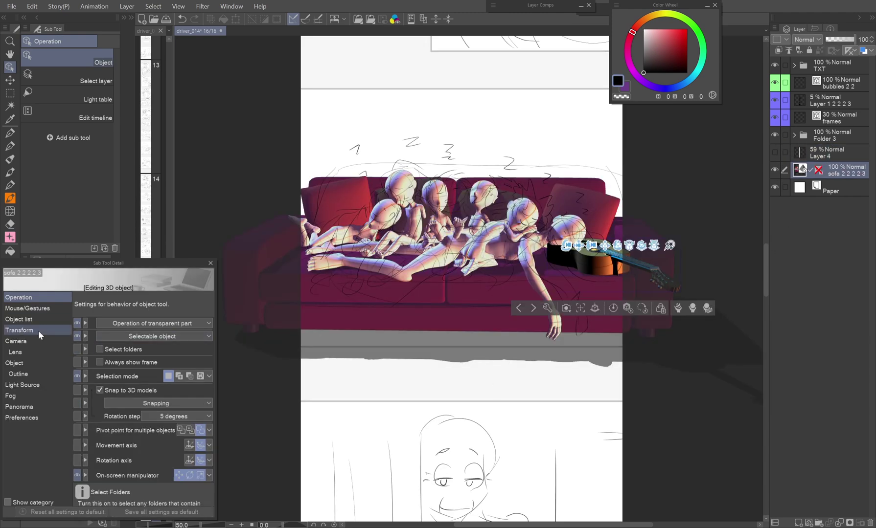
{"action": "left_click", "coordinate": [40, 339]}
{"action": "left_click", "coordinate": [145, 297]}
{"action": "left_click", "coordinate": [523, 360]}
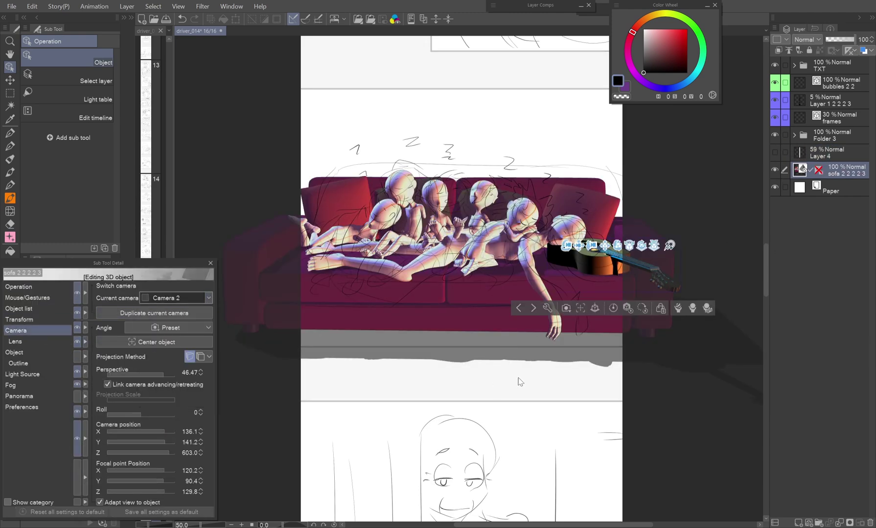
{"action": "left_click_drag", "start_coordinate": [536, 367], "coordinate": [465, 364]}
Select the figures Rou and Cou from the sofa scene's Object list.
{"action": "left_click", "coordinate": [19, 309]}
{"action": "scroll", "coordinate": [210, 394], "scroll_direction": "down", "scroll_amount": 5}
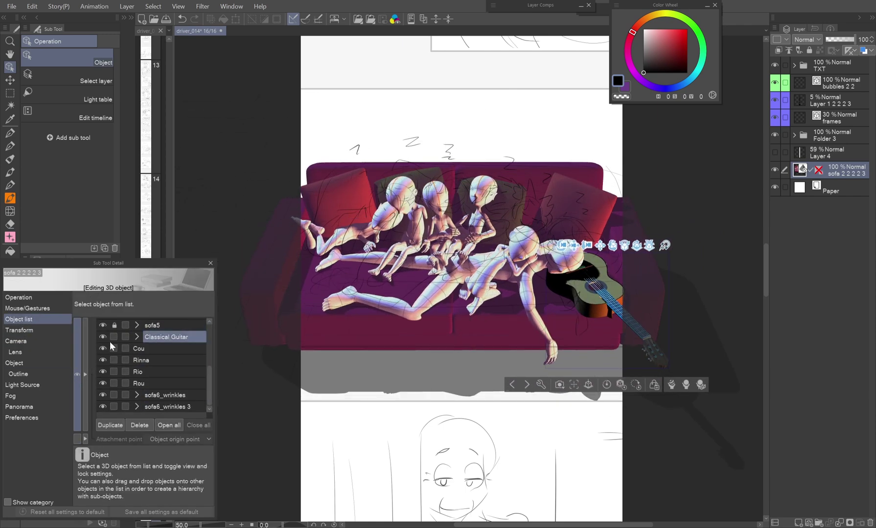
{"action": "left_click", "coordinate": [363, 243]}
{"action": "left_click_drag", "start_coordinate": [246, 346], "coordinate": [421, 342]}
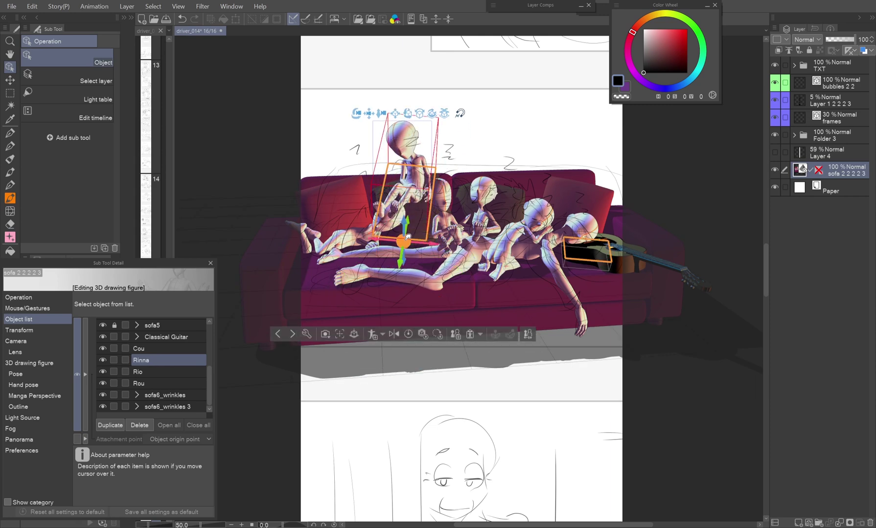
{"action": "left_click", "coordinate": [484, 250]}
{"action": "left_click_drag", "start_coordinate": [483, 250], "coordinate": [371, 235]}
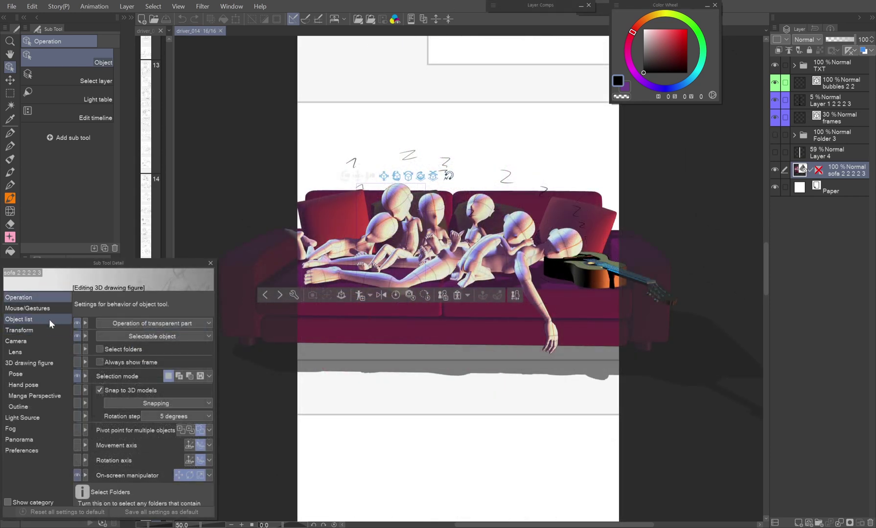
Hide Jay 2, Mio, Cou, Rinna, Rio and Rou in the sofa scene's Object list.
{"action": "left_click", "coordinate": [50, 319]}
{"action": "left_click", "coordinate": [183, 382]}
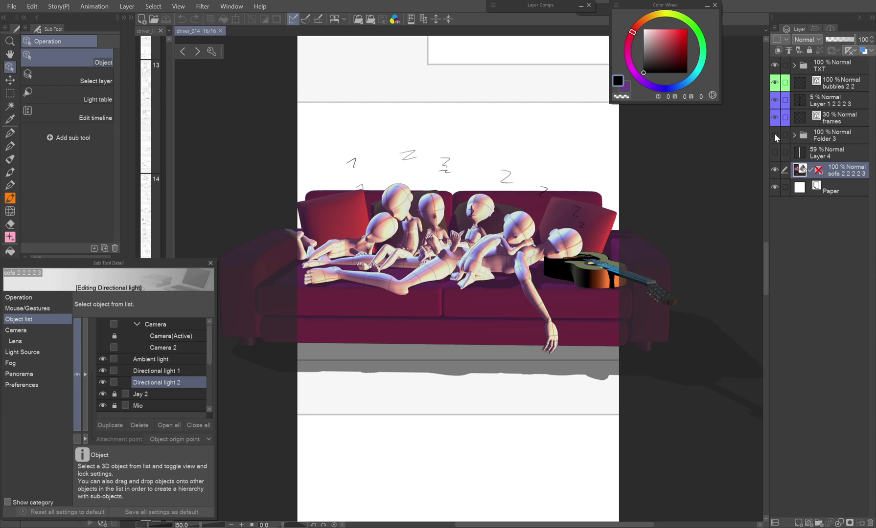
{"action": "scroll", "coordinate": [112, 397], "scroll_direction": "down", "scroll_amount": 2}
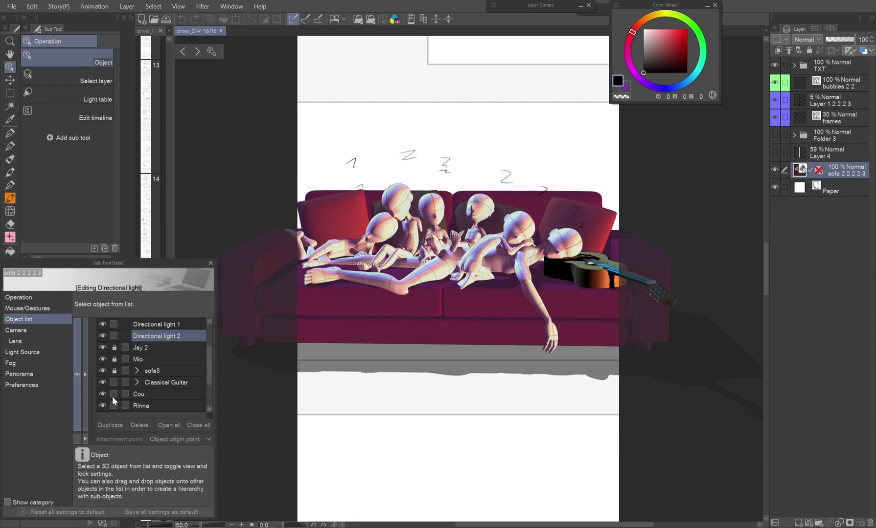
{"action": "left_click", "coordinate": [102, 347]}
{"action": "left_click", "coordinate": [103, 359]}
{"action": "left_click", "coordinate": [103, 394]}
{"action": "left_click", "coordinate": [102, 405]}
{"action": "scroll", "coordinate": [103, 409], "scroll_direction": "down", "scroll_amount": 1}
{"action": "scroll", "coordinate": [102, 400], "scroll_direction": "down", "scroll_amount": 1}
{"action": "left_click", "coordinate": [101, 394]}
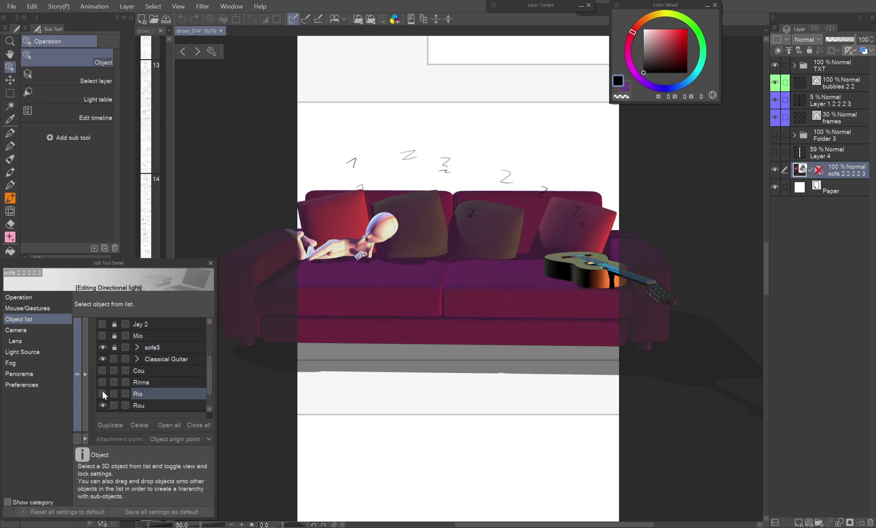
{"action": "left_click", "coordinate": [102, 405]}
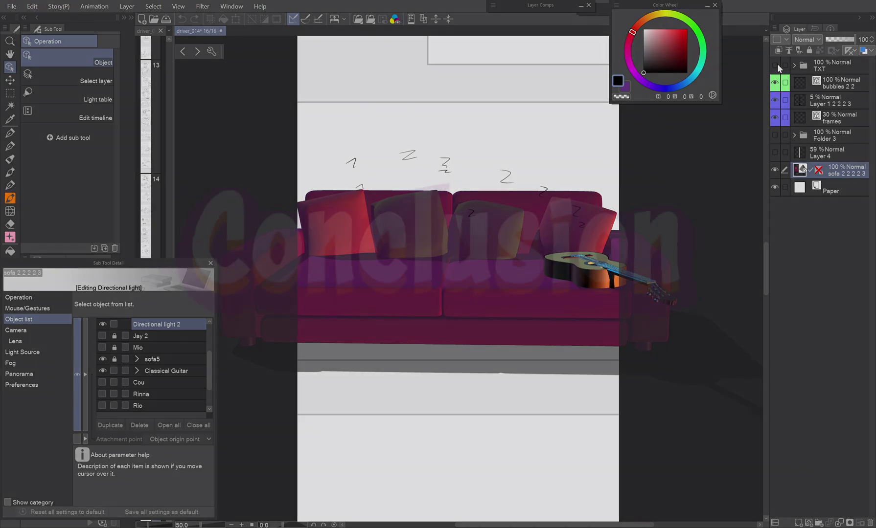